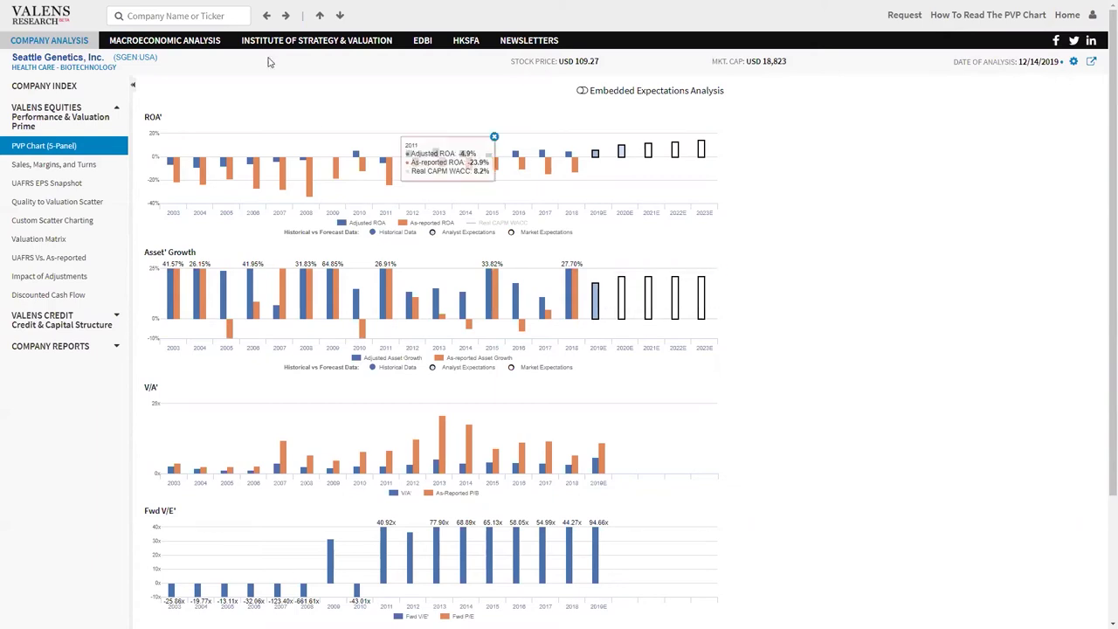
- Search the ticker 'tdg' and load the TransDigm Group (TDG:USA) company page
click(235, 17)
text(tdg)
key(Down)
key(Return)
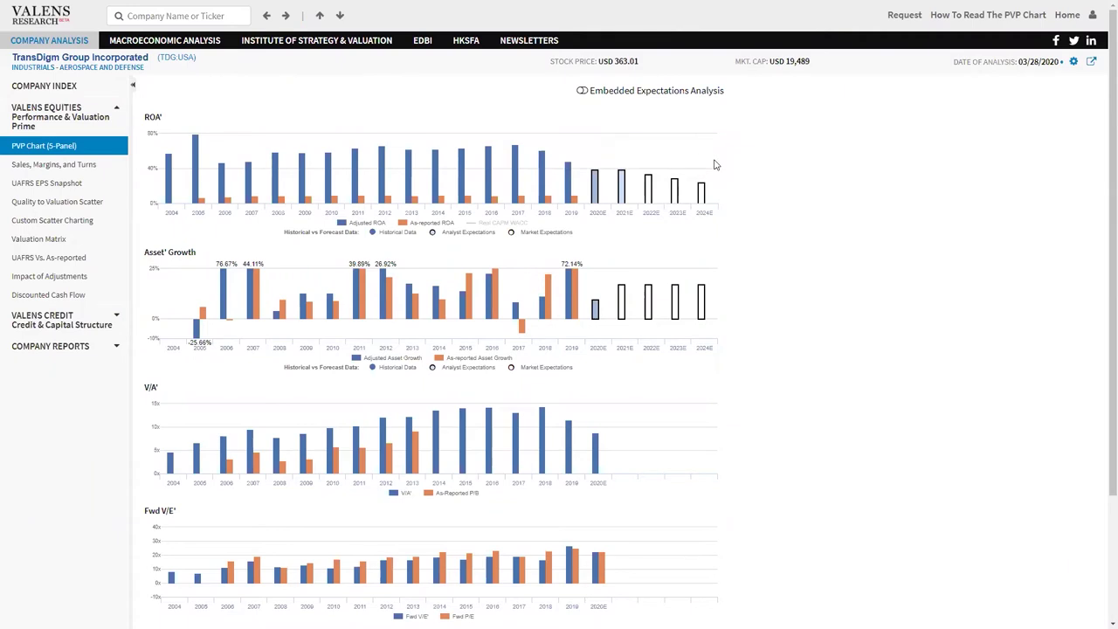
mouse_move(444, 155)
mouse_move(587, 284)
- Turn on Embedded Expectations Analysis and enter 0% asset growth CAGR and 40% 2024 ROA
click(582, 91)
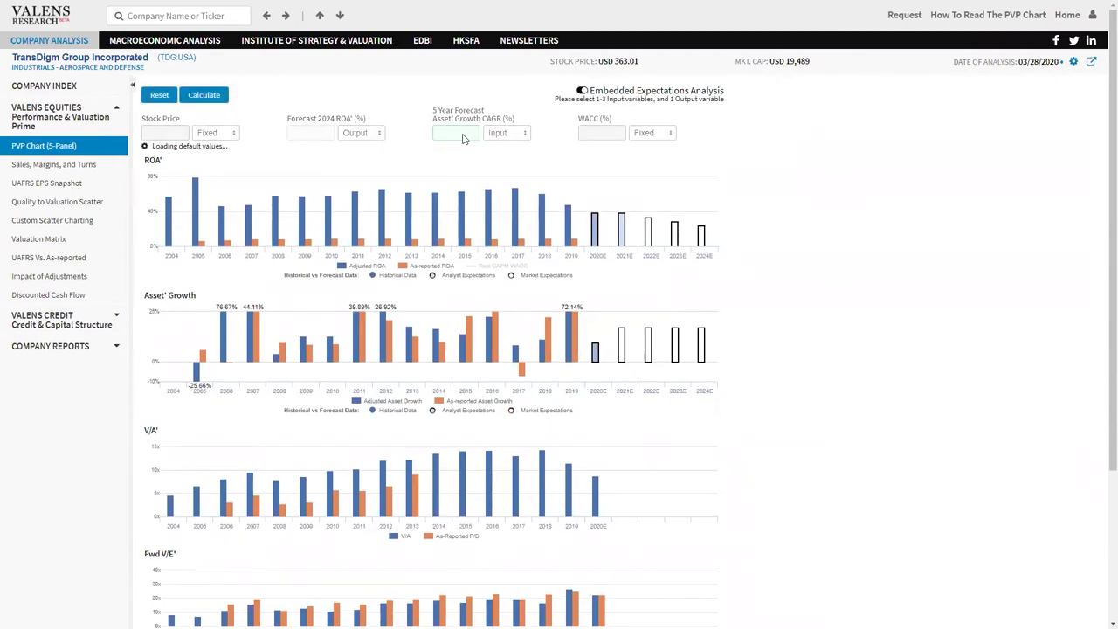
double_click(462, 133)
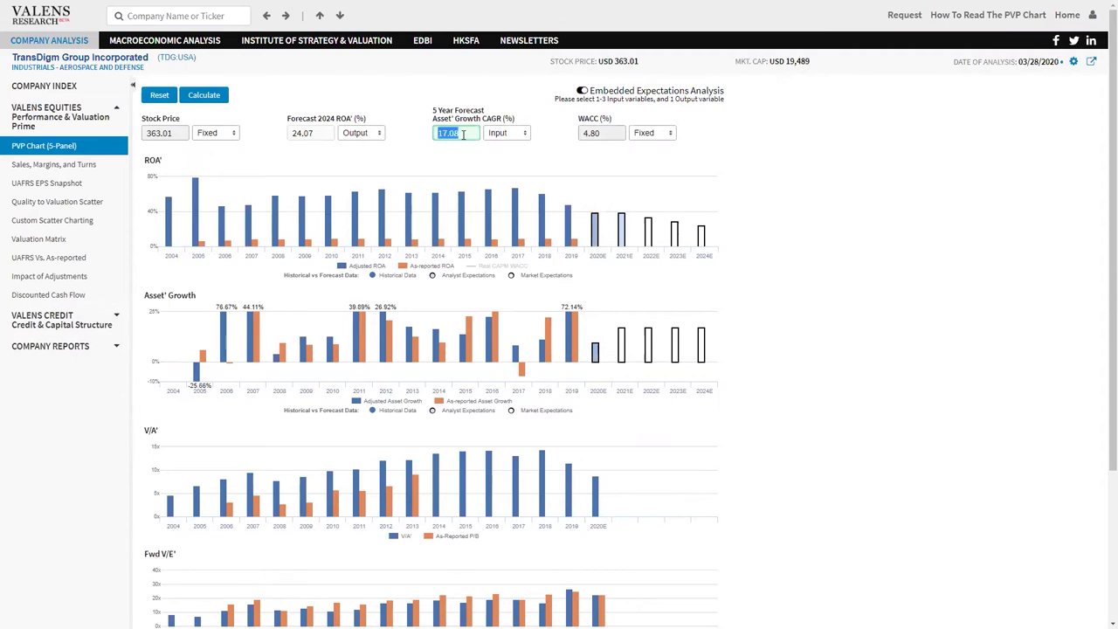
text(0)
double_click(310, 136)
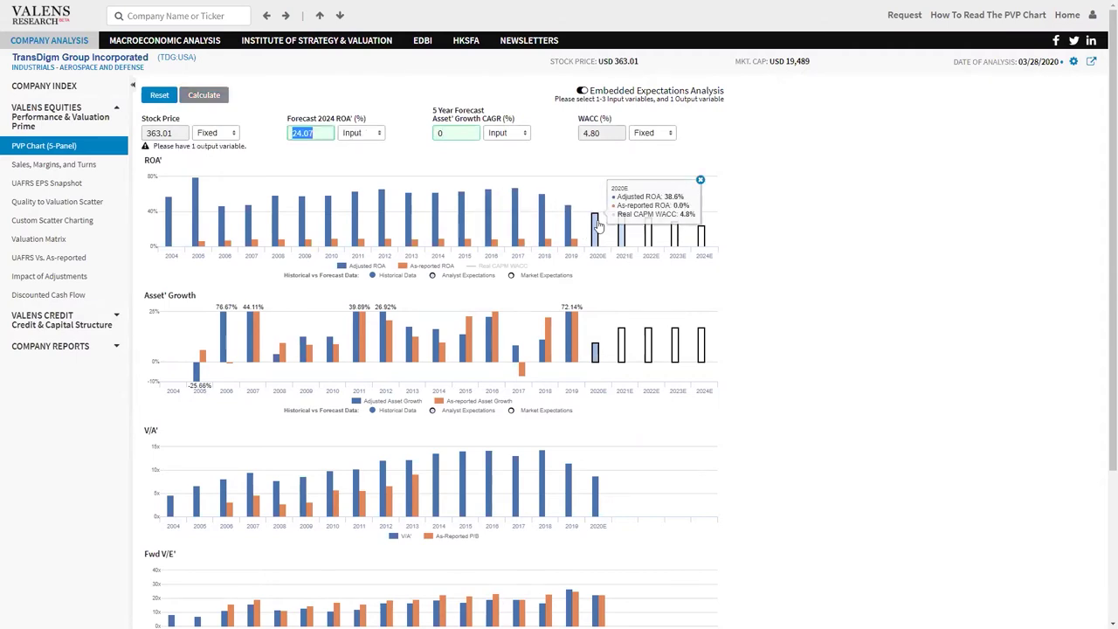
text(40)
- Make Stock Price the output variable and calculate, giving a 312.83 target price
click(218, 135)
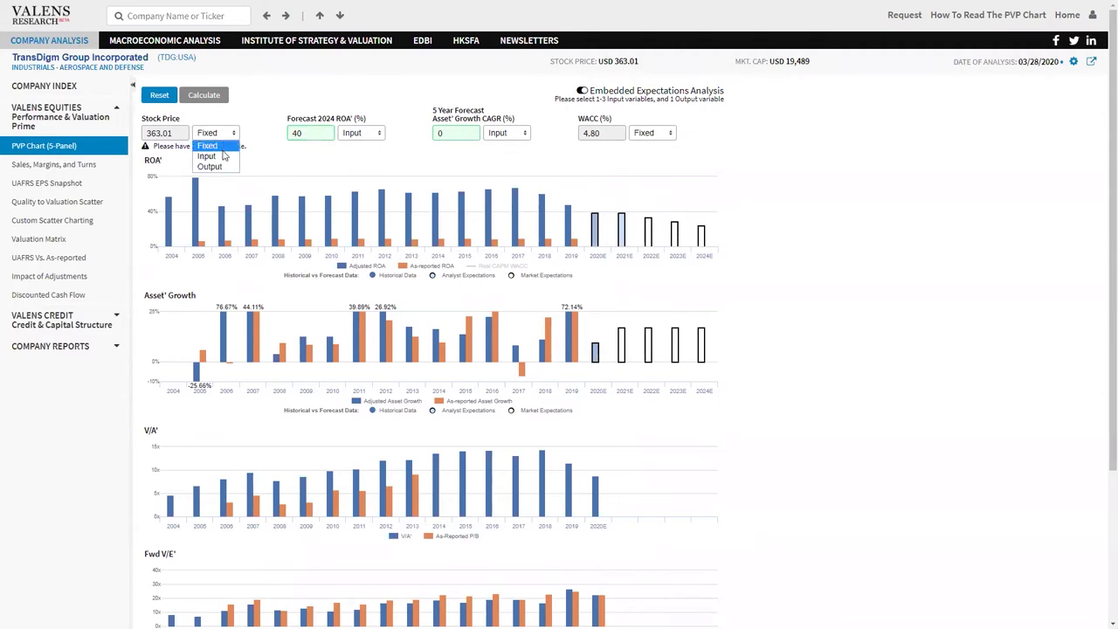
click(209, 167)
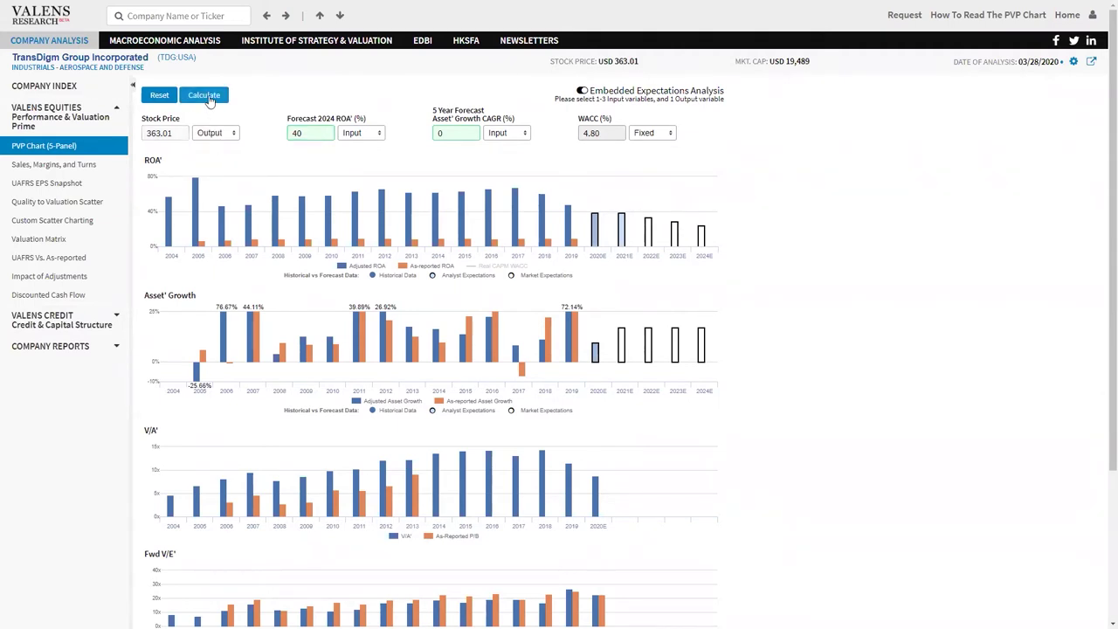
click(209, 98)
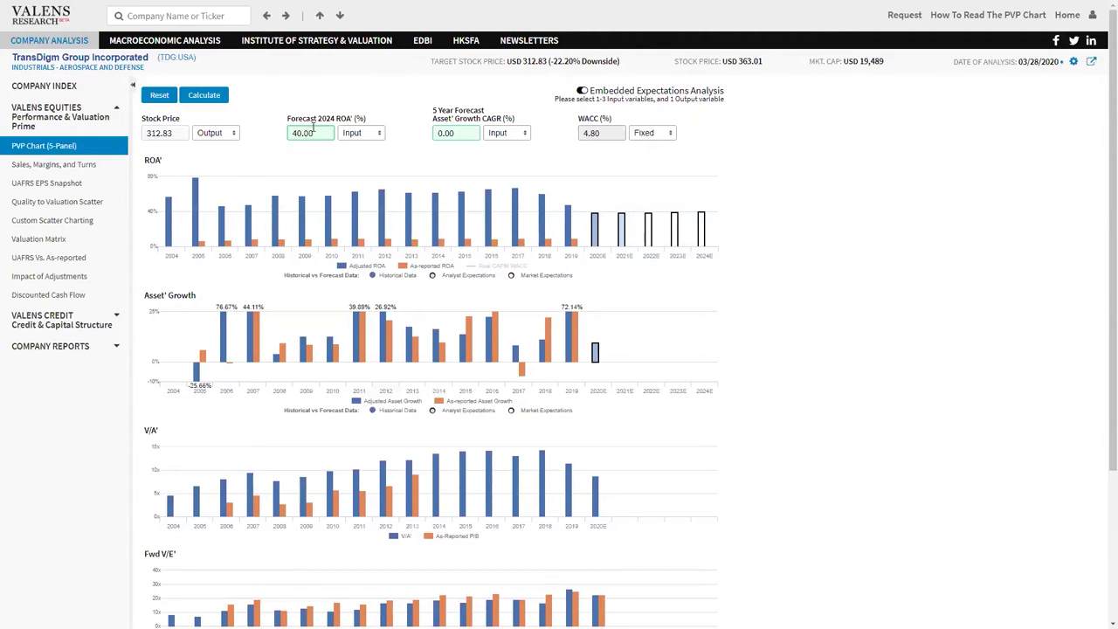
- On the Discounted Cash Flow page, set asset growth to 10% for 2020E through 2024E
right_click(76, 297)
key(Escape)
mouse_move(172, 213)
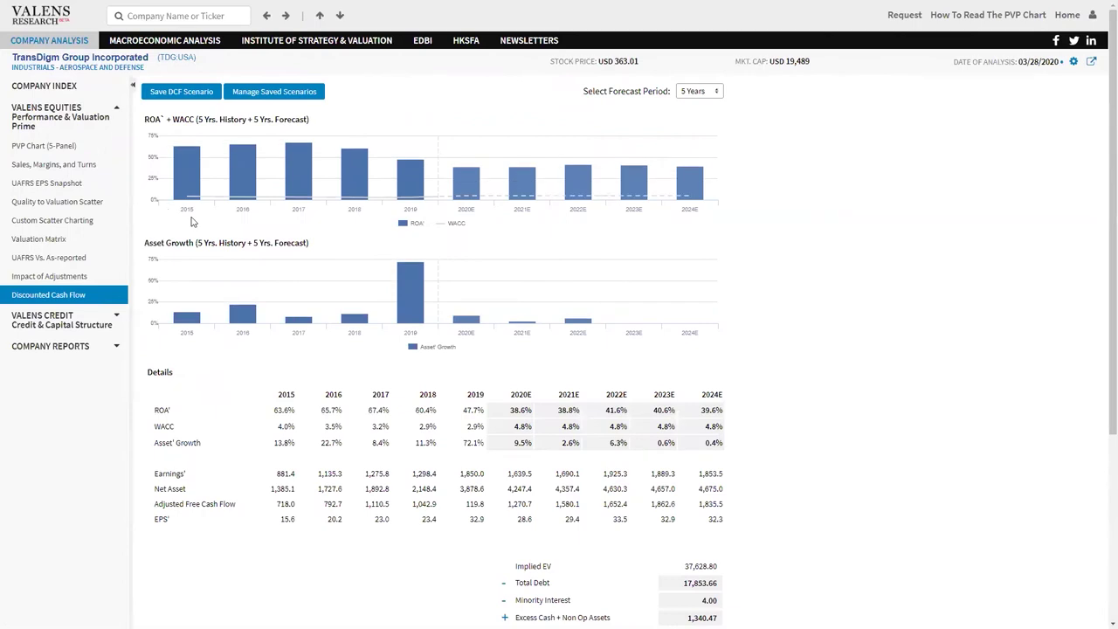
click(521, 443)
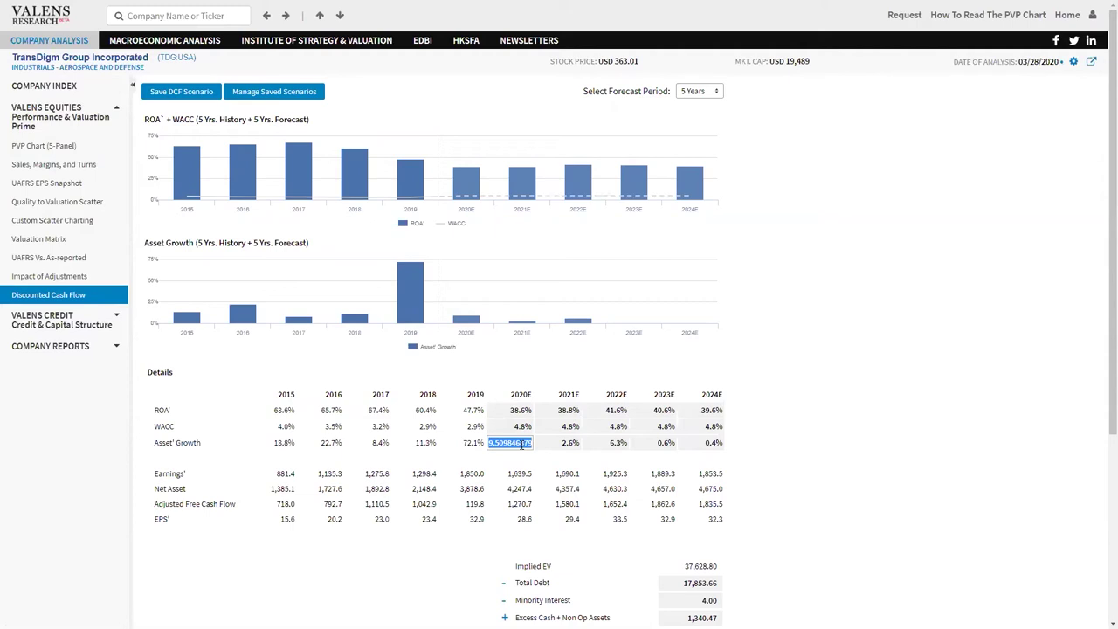
text(10)
key(Tab)
text(10)
key(Tab)
text(10)
key(Tab)
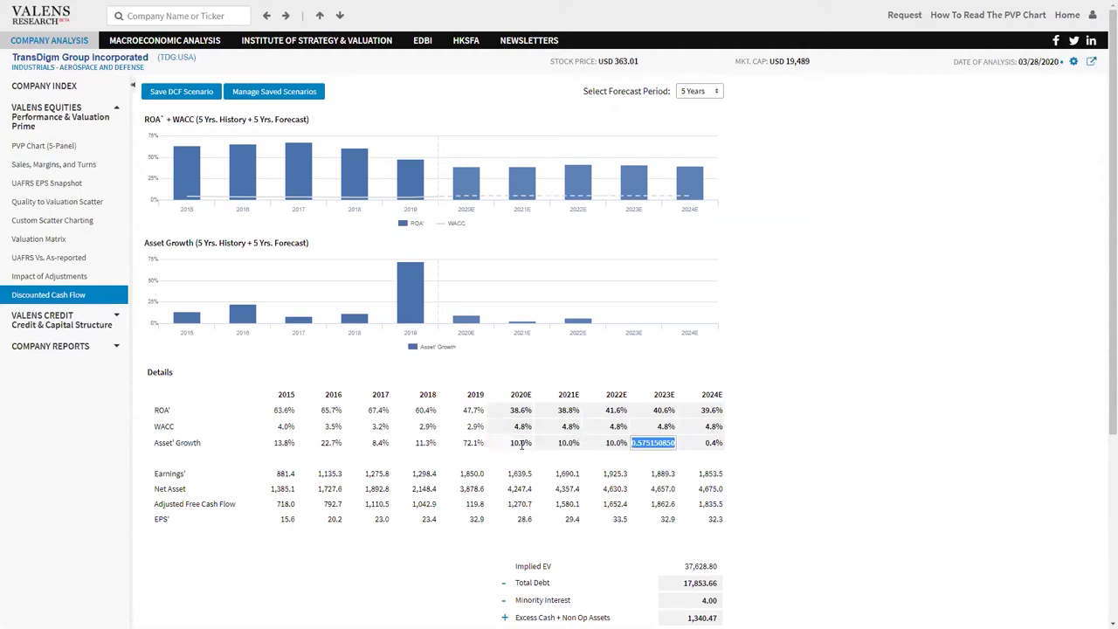
text(10)
key(Tab)
text(10)
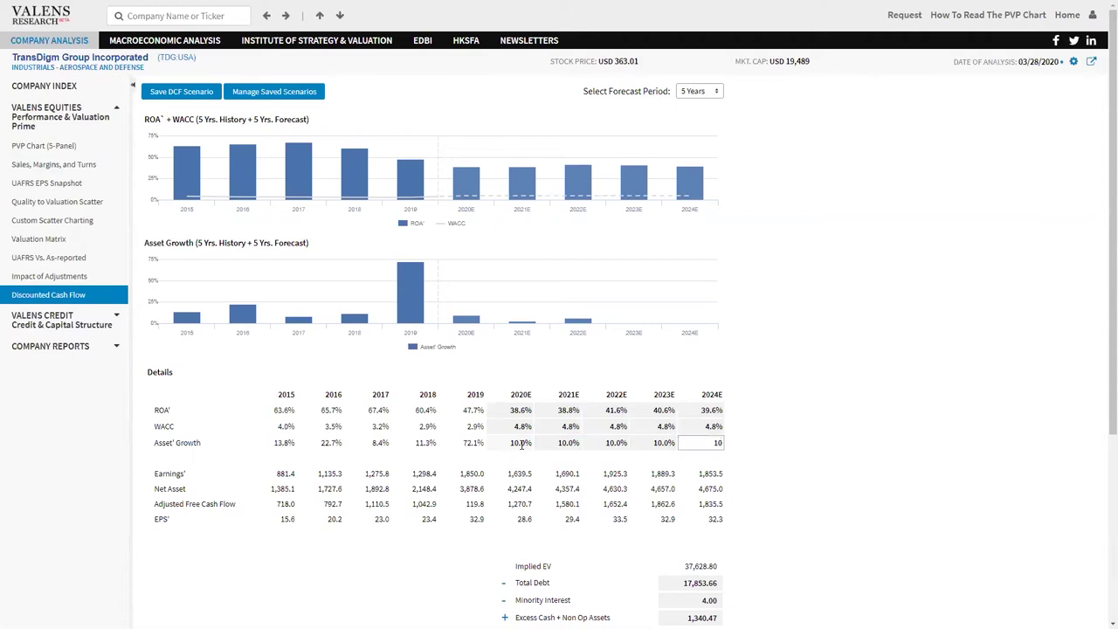
- Enter 6% ROA for each DCF forecast year
click(512, 410)
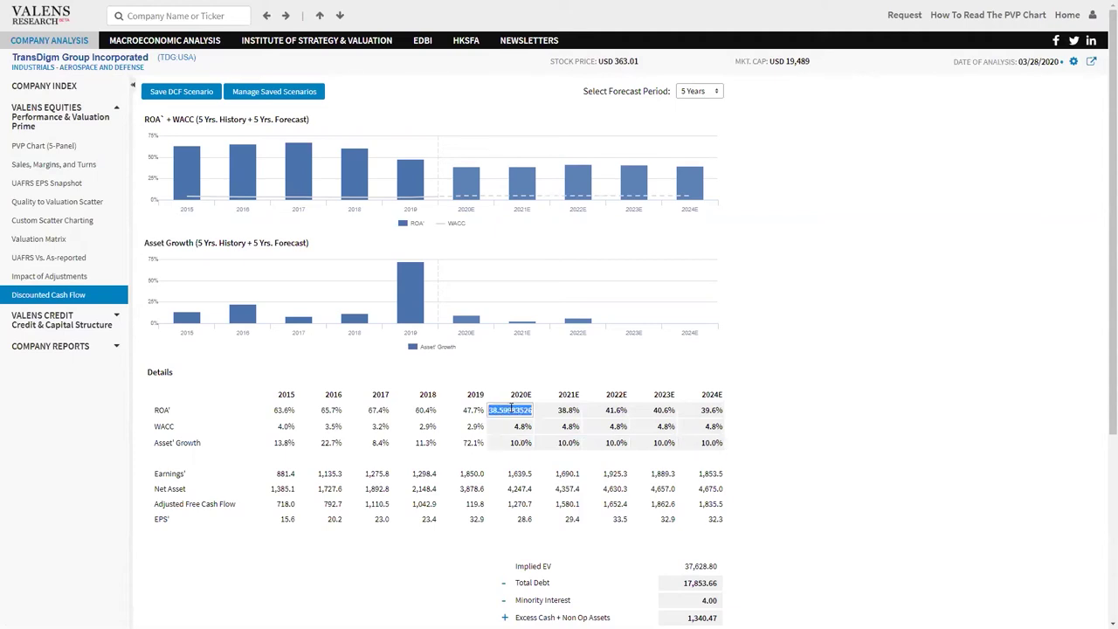
text(6)
key(Tab)
text(6)
key(Tab)
text(6)
key(Tab)
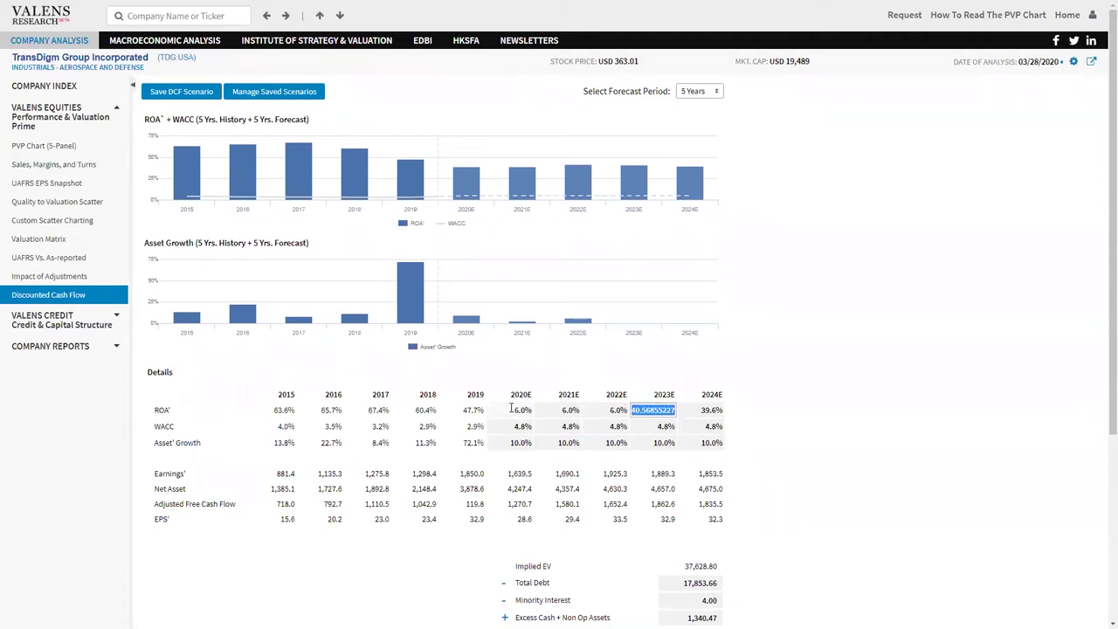
text(6	6)
key(Tab)
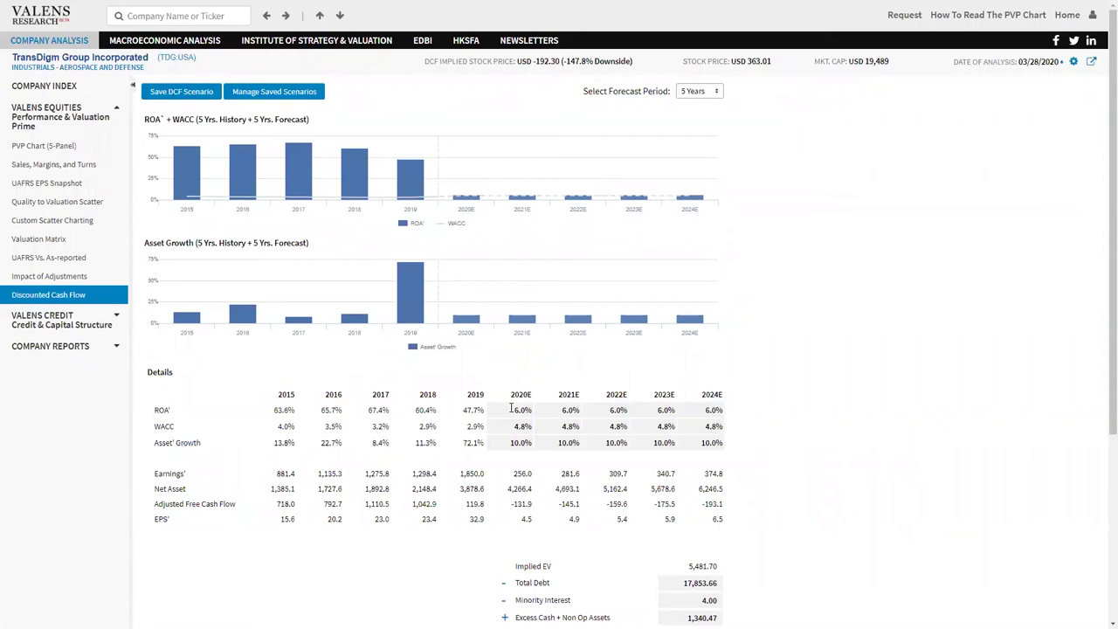
- Change the ROA forecast to 40% for every year from 2020E
scroll(510, 407, down, 3)
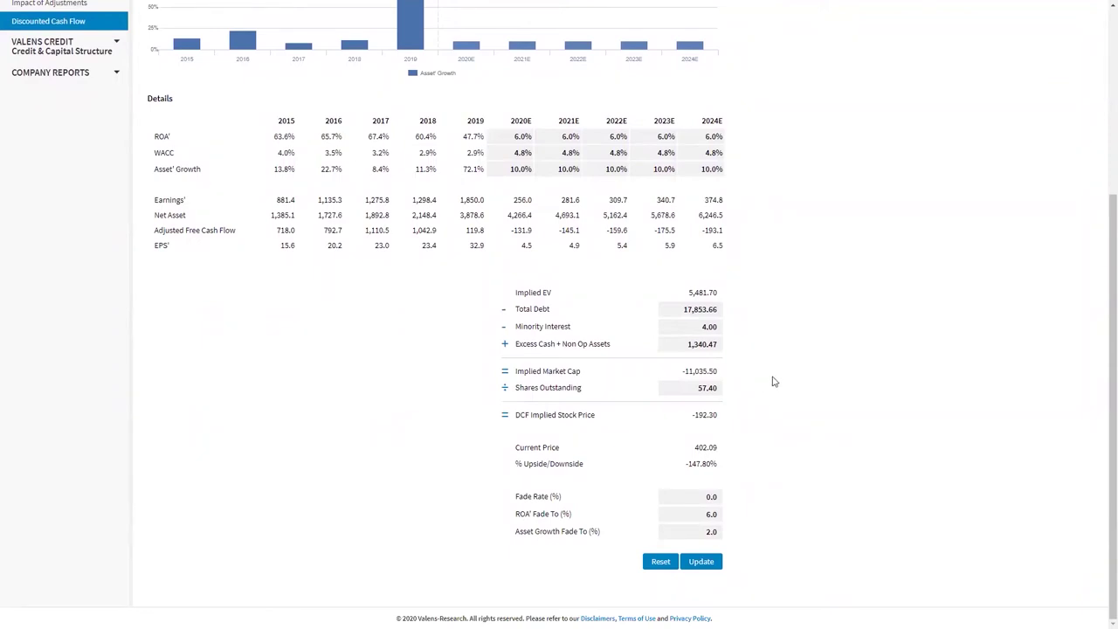
click(520, 138)
text(40)
key(Tab)
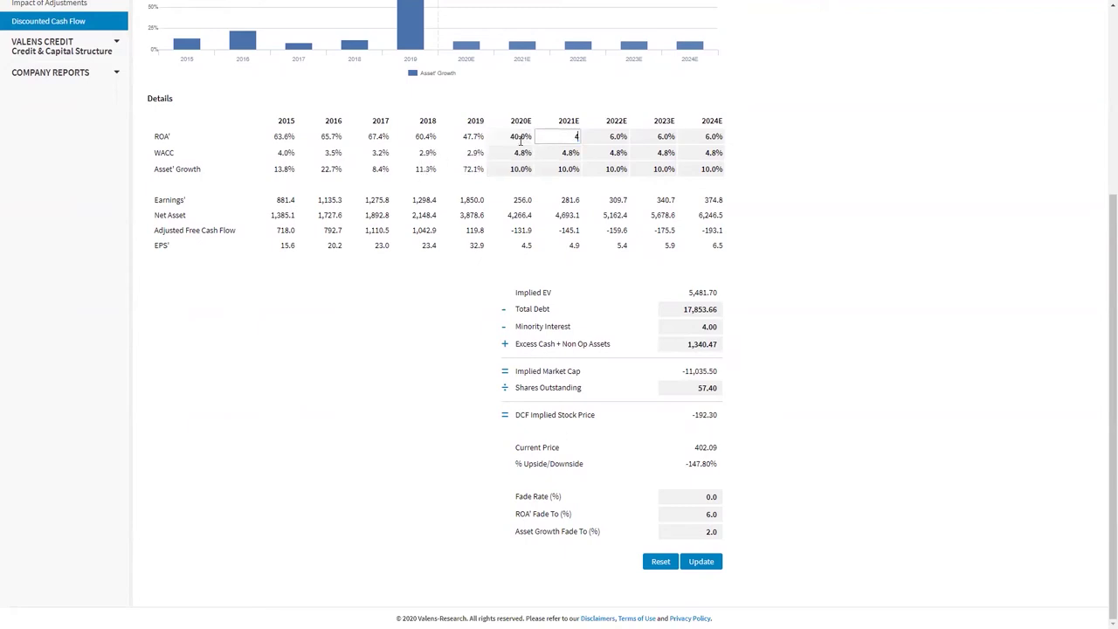
text(404)
key(Tab)
text(40)
key(Tab)
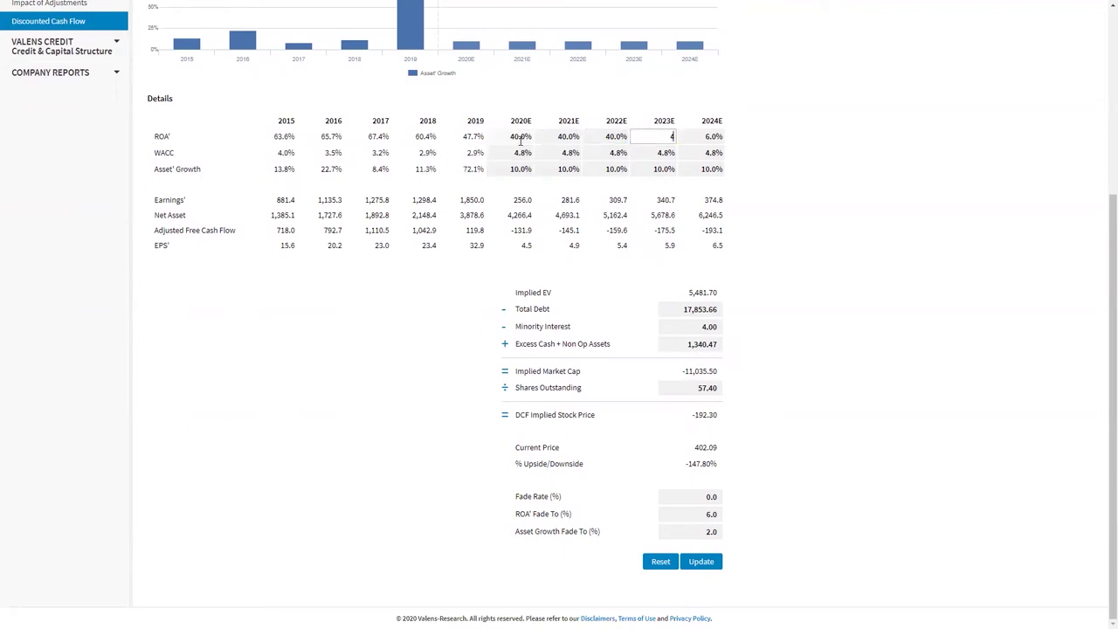
text(40)
key(Tab)
text(40)
- Set asset growth to 0% for all years and recalculate, implying USD 275.30
key(Tab)
key(Tab)
key(Tab)
key(Tab)
key(Tab)
key(Tab)
text(0)
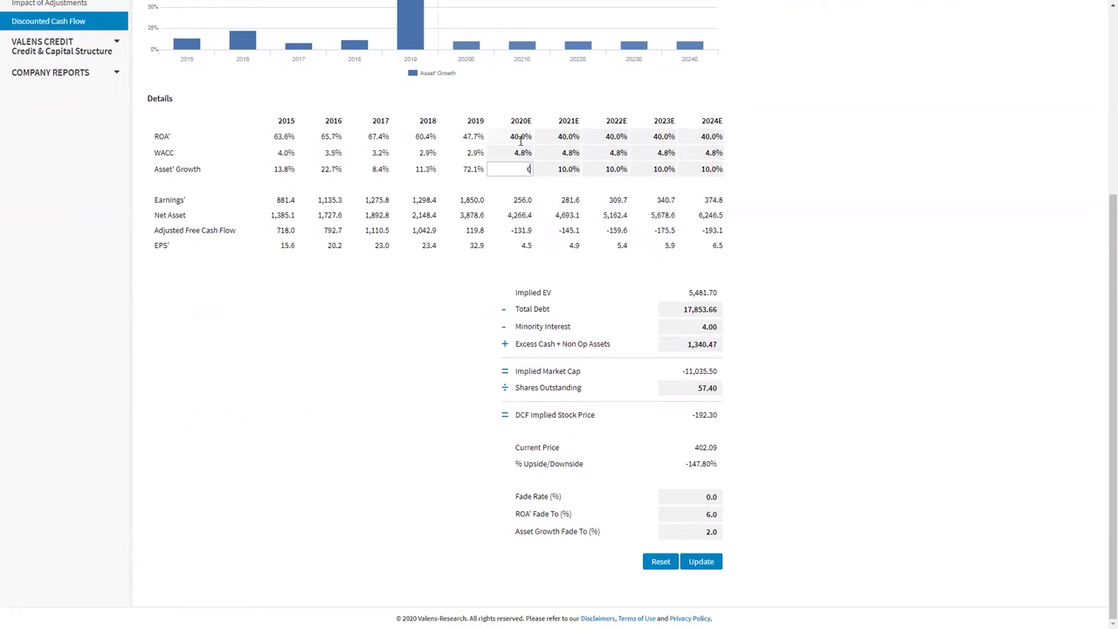
key(Tab)
text(0)
key(Tab)
text(0	0	0)
key(Return)
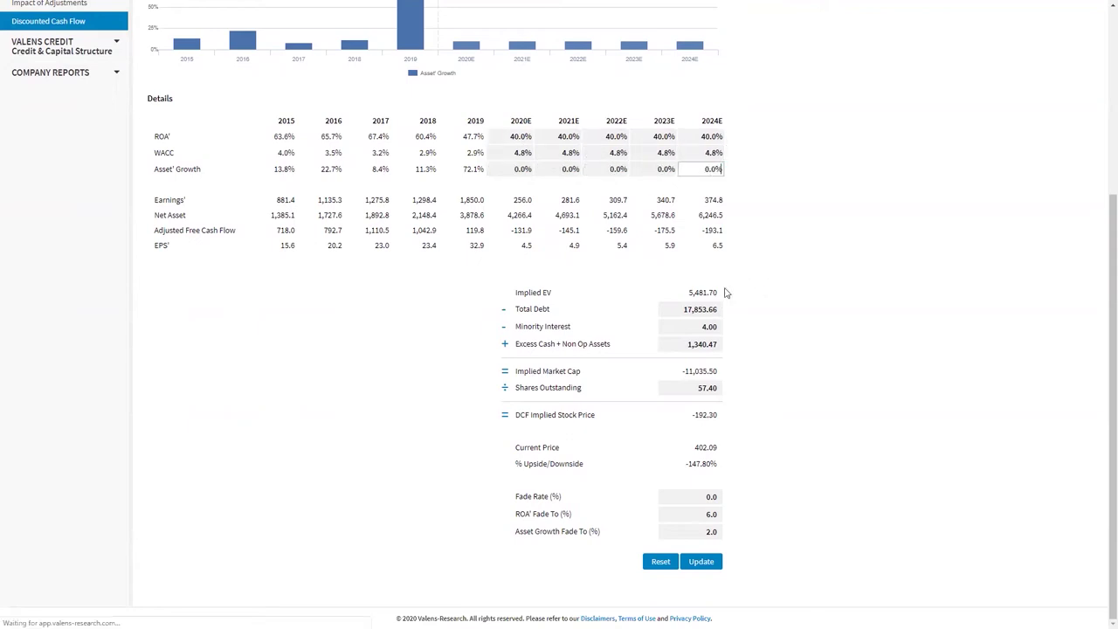
- Highlight the implied enterprise value and the 15,804.30 implied market cap
double_click(714, 566)
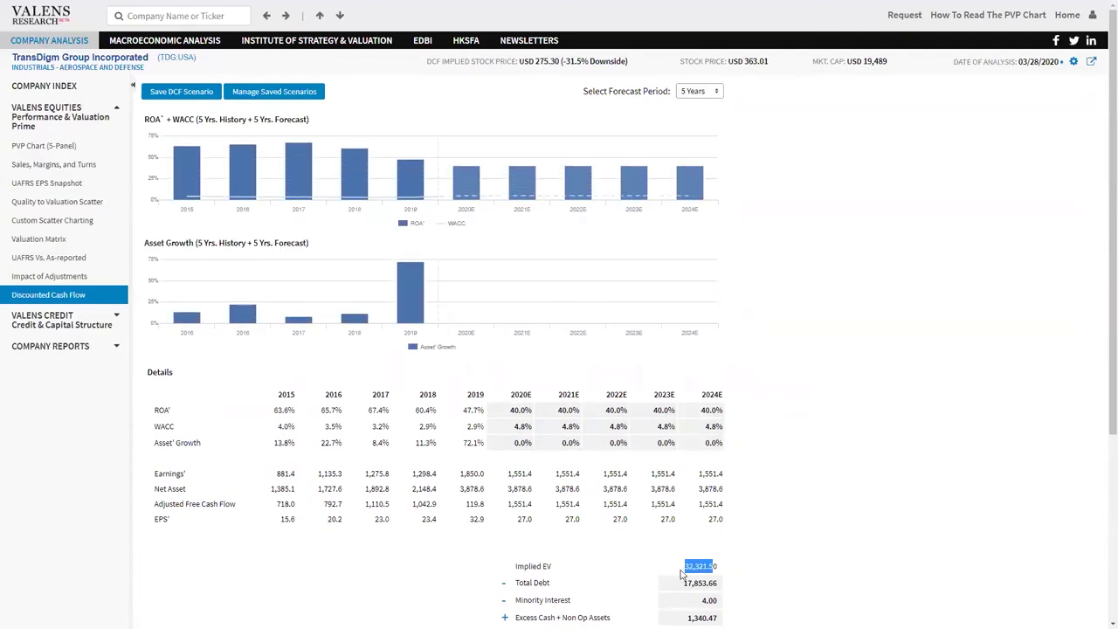
click(759, 569)
scroll(759, 569, down, 3)
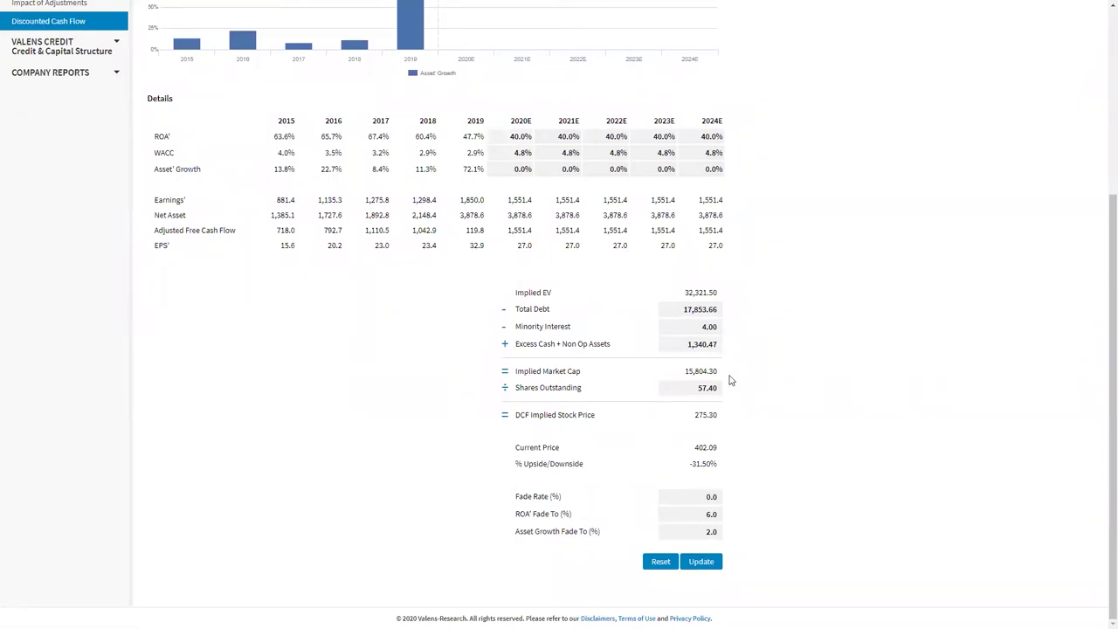
drag(724, 371, 681, 375)
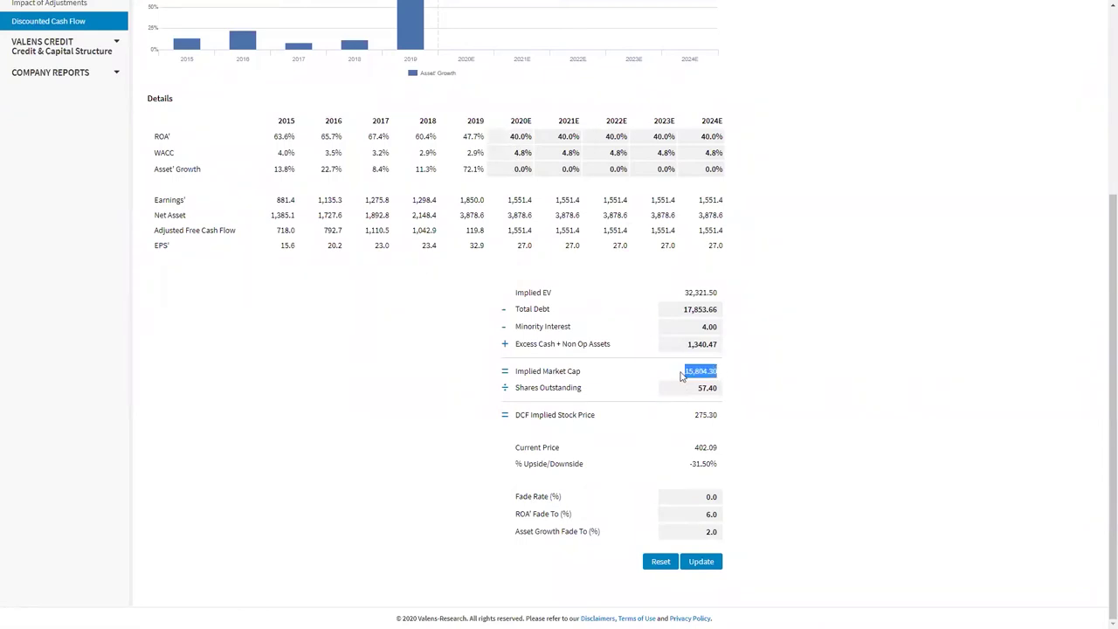
- Change the 2020E ROA back to 6%
click(527, 135)
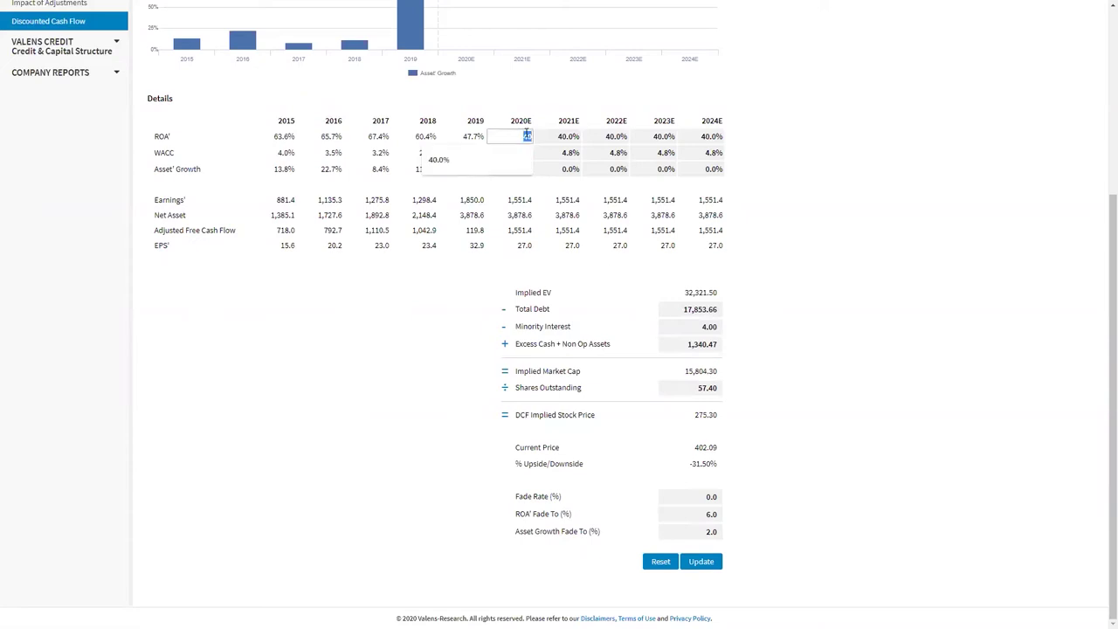
text(6)
key(Tab)
key(Tab)
key(Tab)
key(Tab)
key(Tab)
key(Tab)
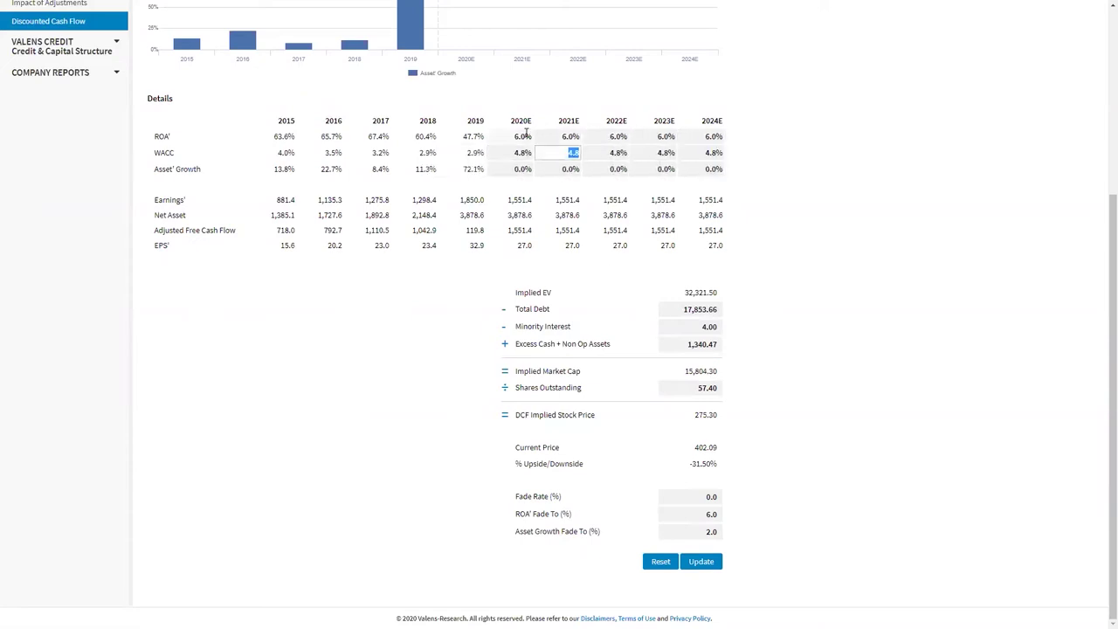
key(Tab)
key(Tab)
key(Tab)
key(Tab)
- Restore 10% asset growth each year and highlight the header market cap figure
text(10)
key(Tab)
text(10)
key(Tab)
text(1)
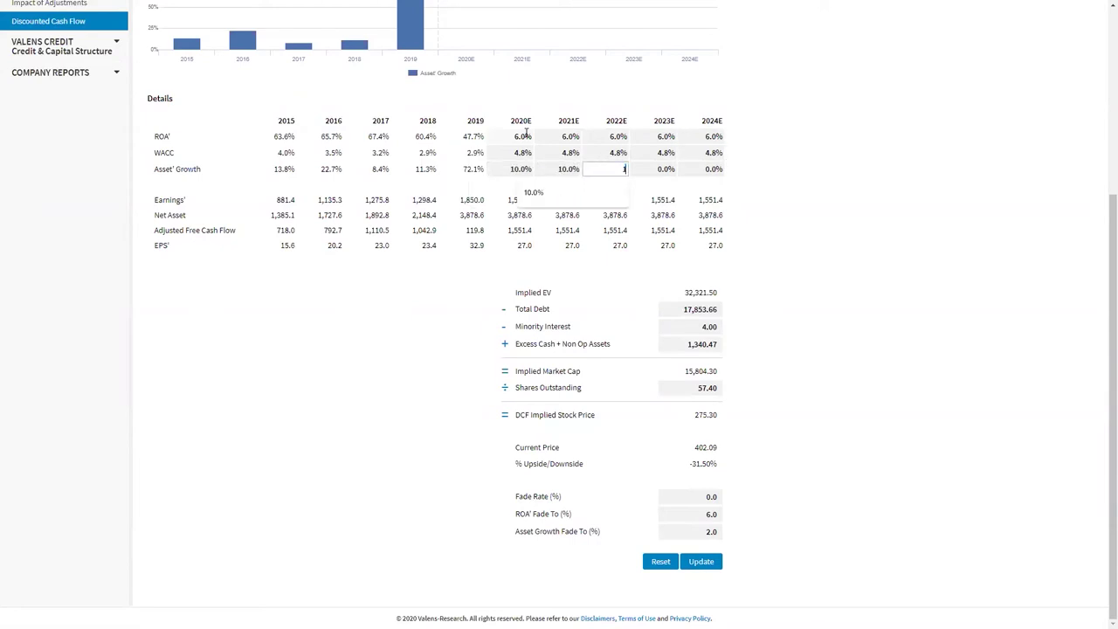
text(0)
key(Tab)
text(10)
key(Tab)
text(10)
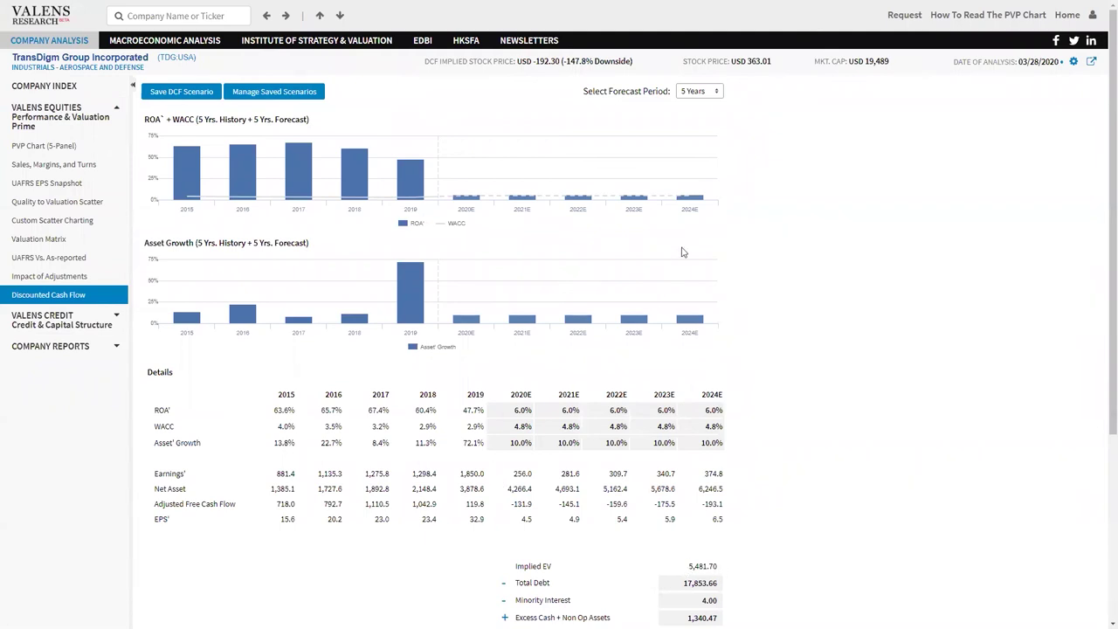
drag(890, 64, 797, 74)
- Clear the market cap highlight and view the PVP Chart (5-Panel) for this scenario
click(797, 74)
click(60, 150)
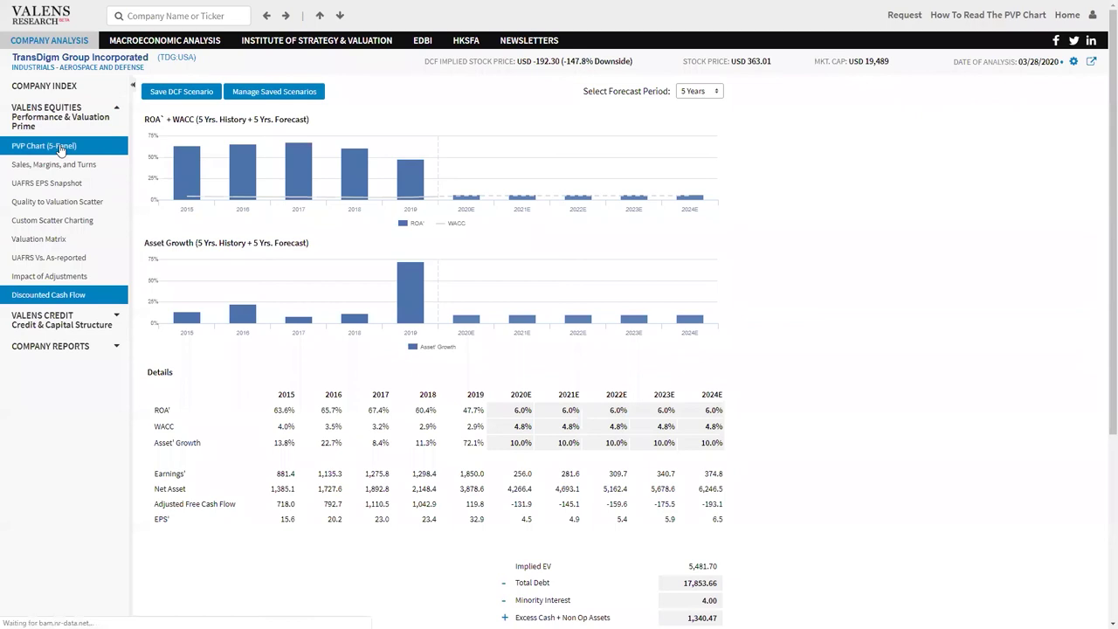